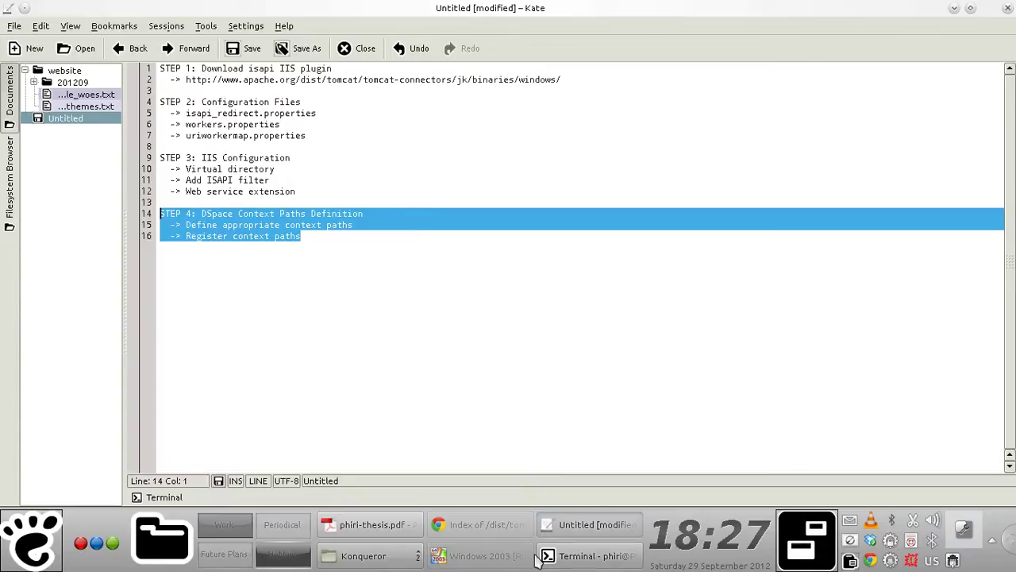
Step: Open server.xml in the VM and select the xmlui, jspui and oai Context definitions
left_click(481, 555)
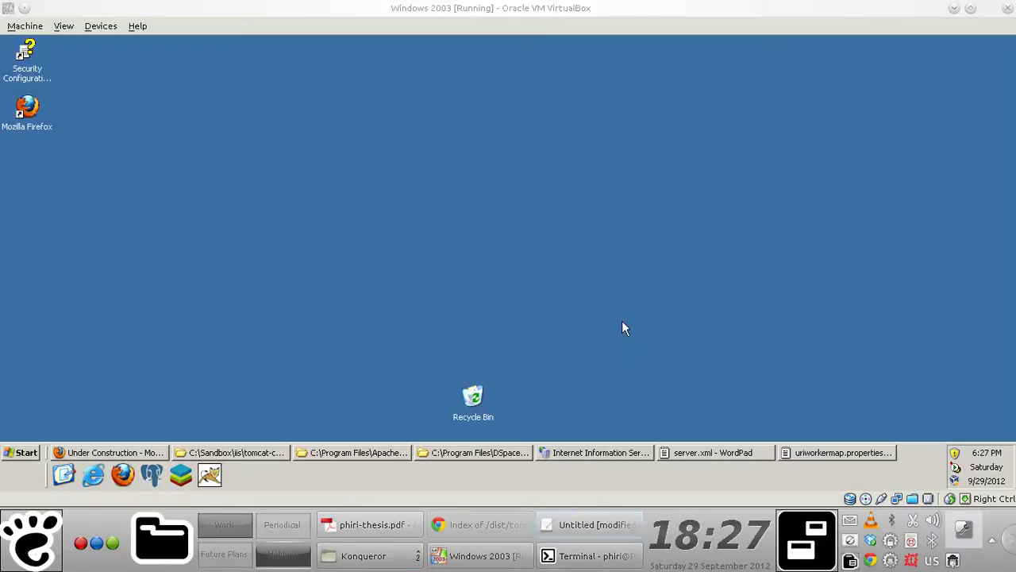
left_click(713, 453)
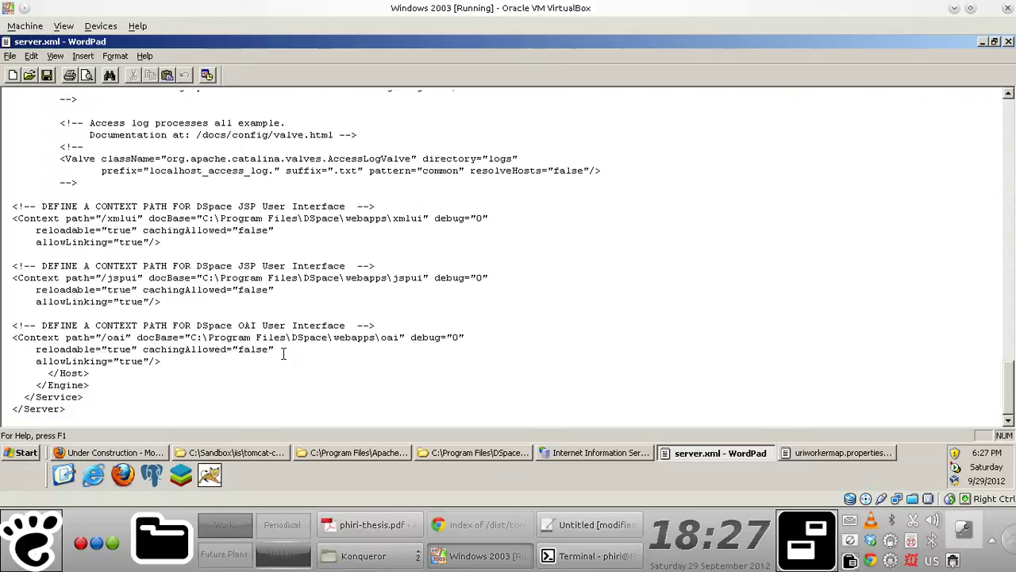
left_click_drag(161, 360, 13, 205)
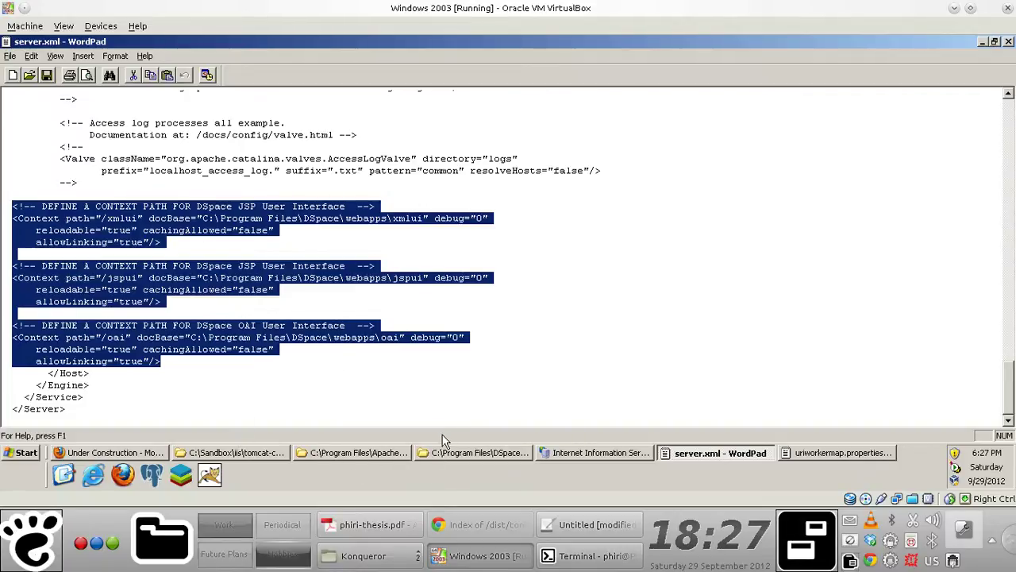
Step: Point out the webapps path and its jspui, oai and xmlui application folders
left_click(472, 452)
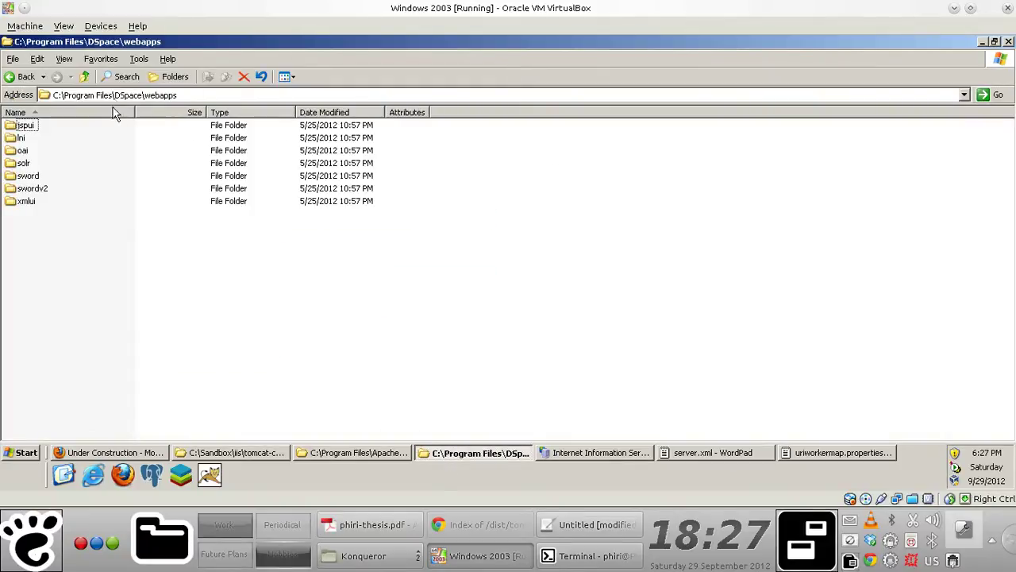
left_click(177, 96)
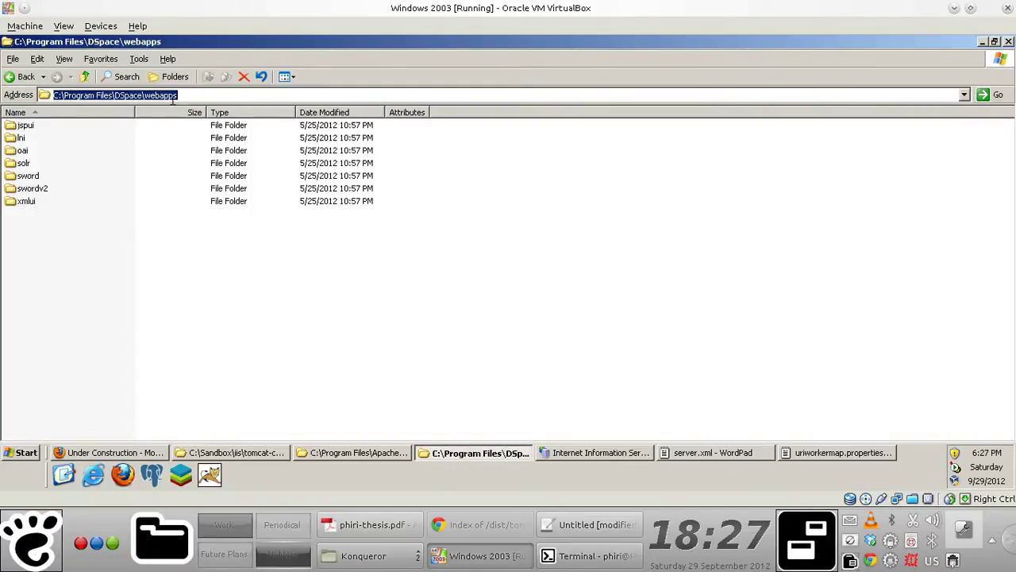
left_click(25, 126)
left_click(22, 150)
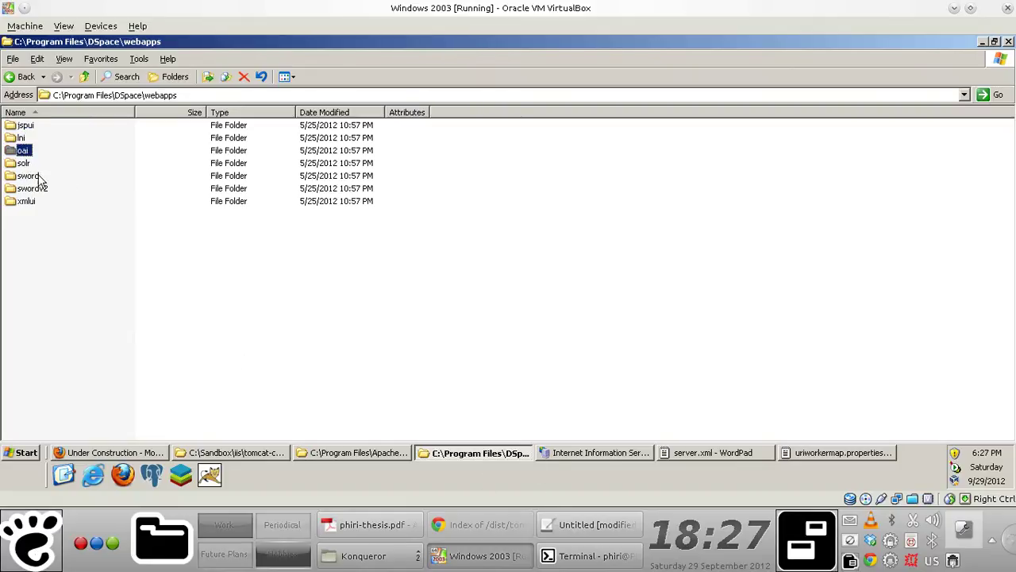
left_click(28, 208)
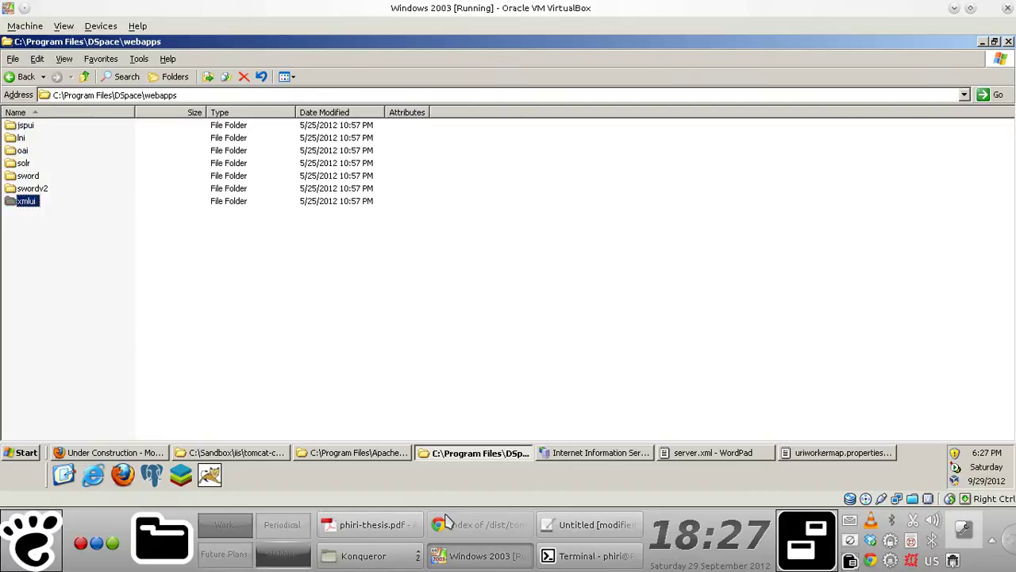
left_click(718, 453)
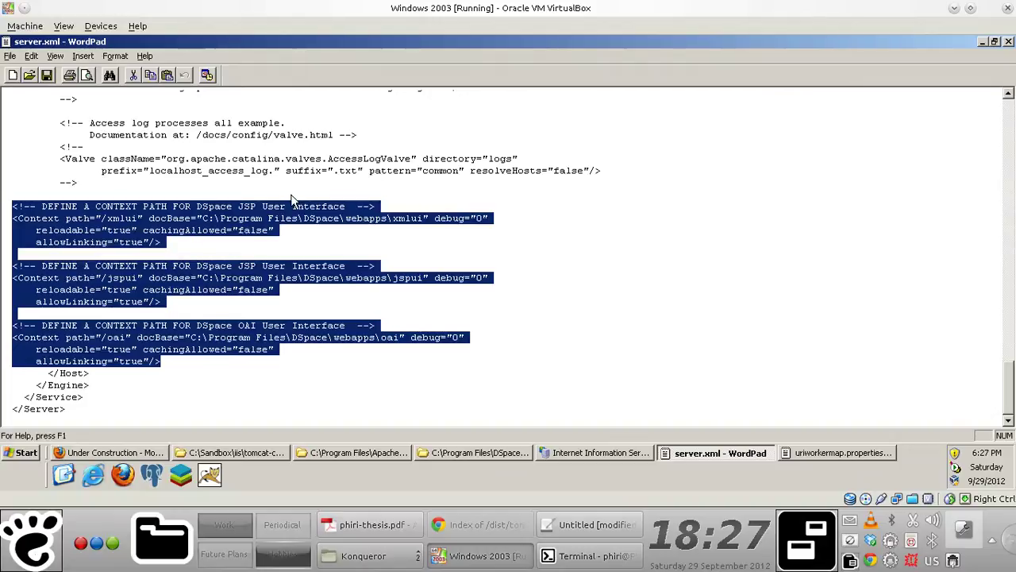
left_click(180, 242)
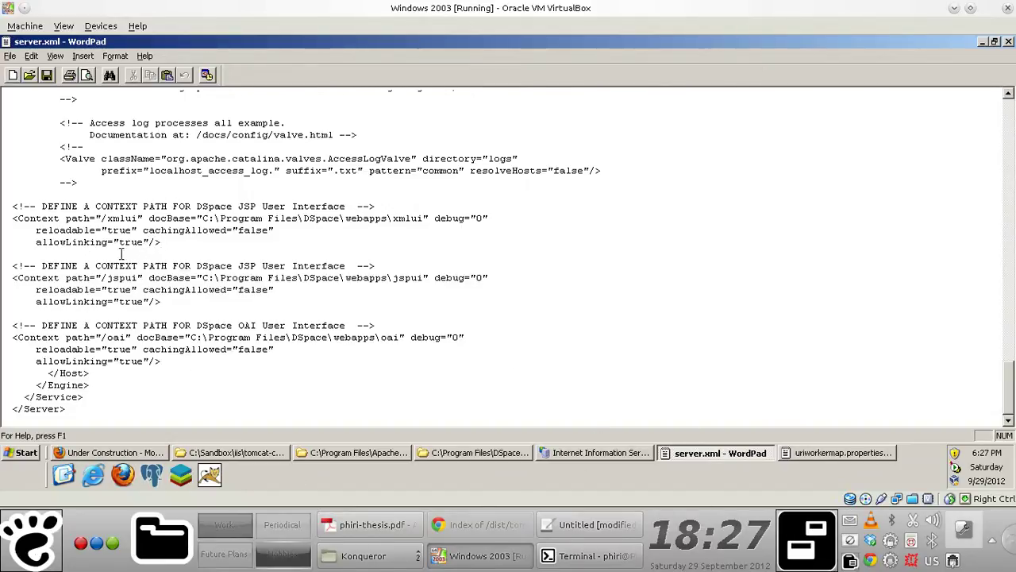
Step: Locate uriworkermap.properties in the Tomcat 6.0 conf folder and view it in WordPad
left_click(804, 452)
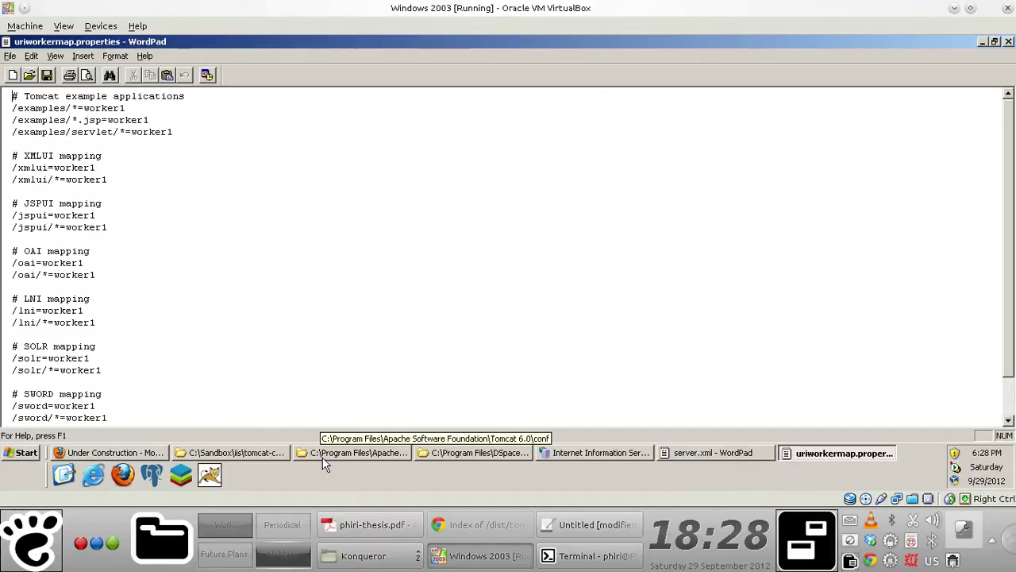
left_click(349, 453)
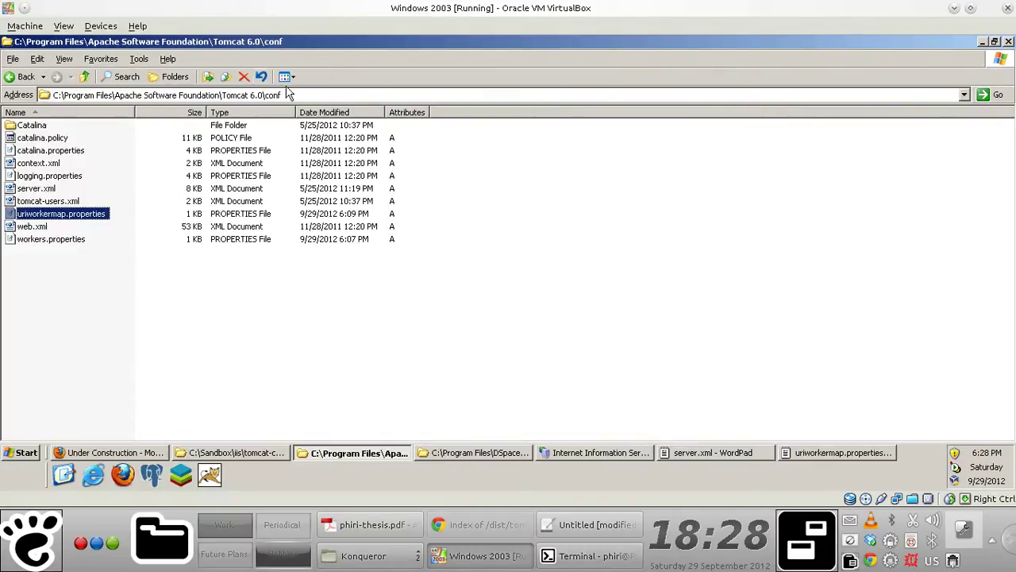
left_click(117, 252)
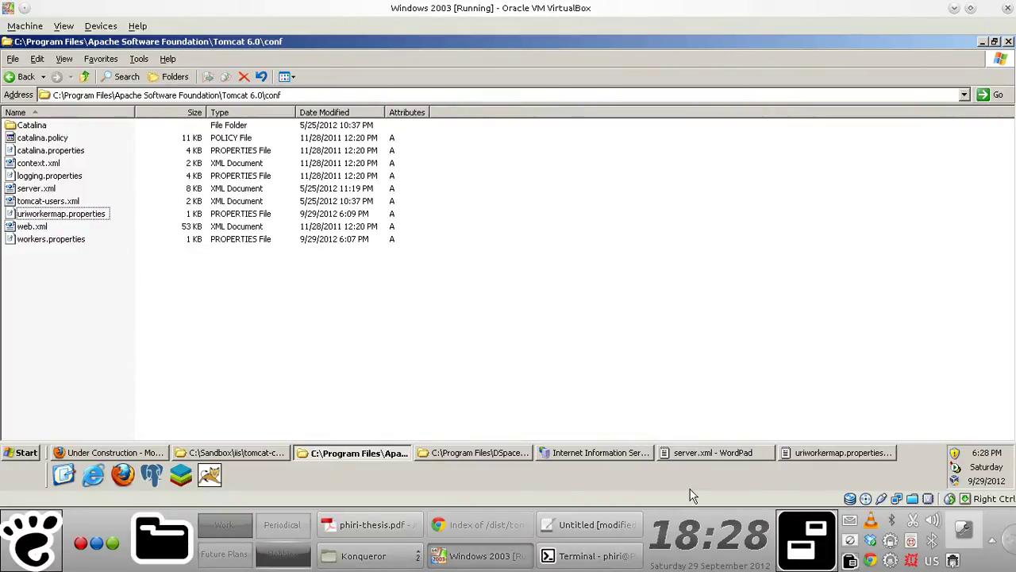
left_click(798, 453)
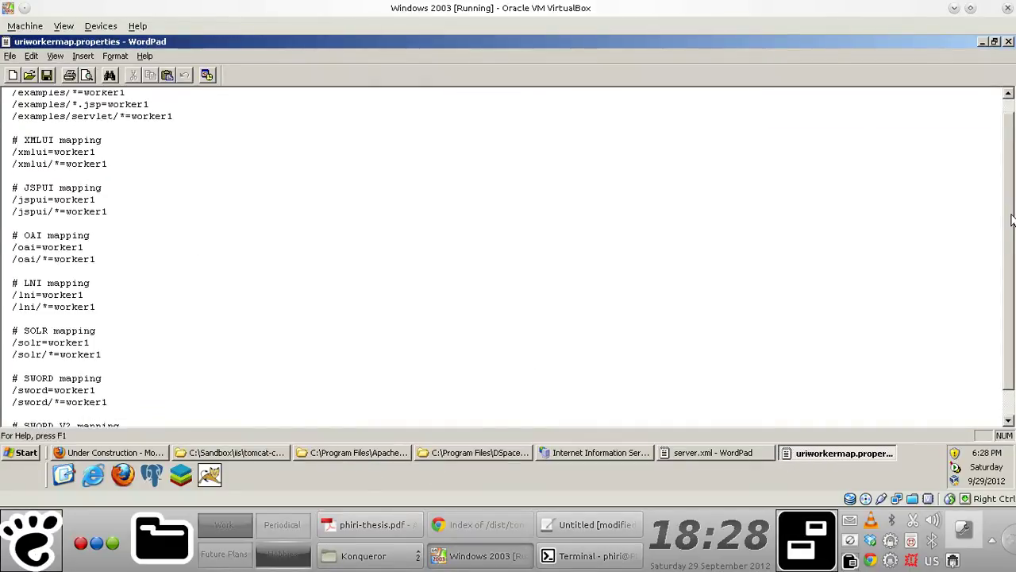
scroll(508, 254, "down", 2)
Step: Mark /jspui in its worker1 mapping and glance at the Kate setup notes
left_click_drag(48, 170, 18, 170)
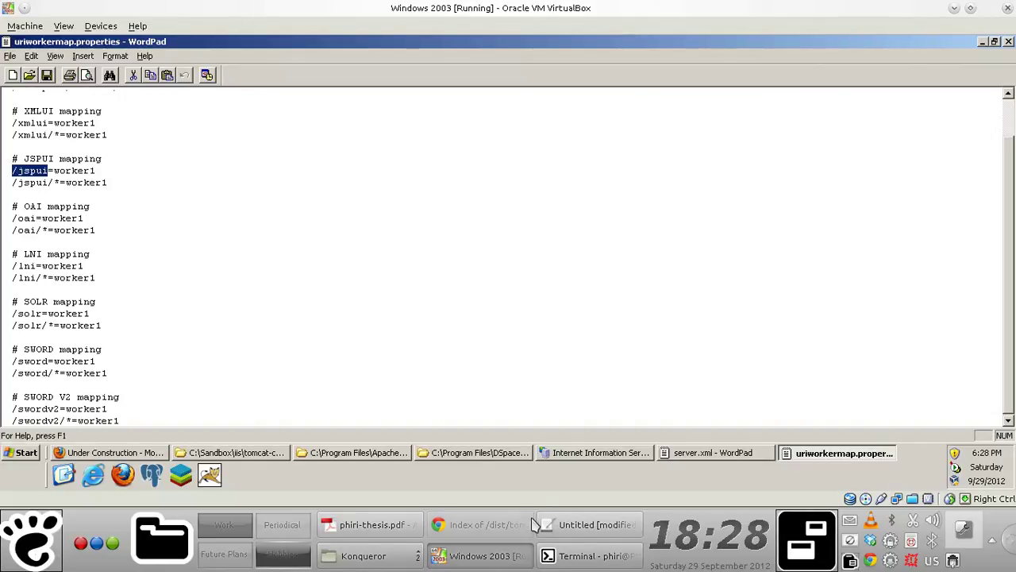
left_click(593, 525)
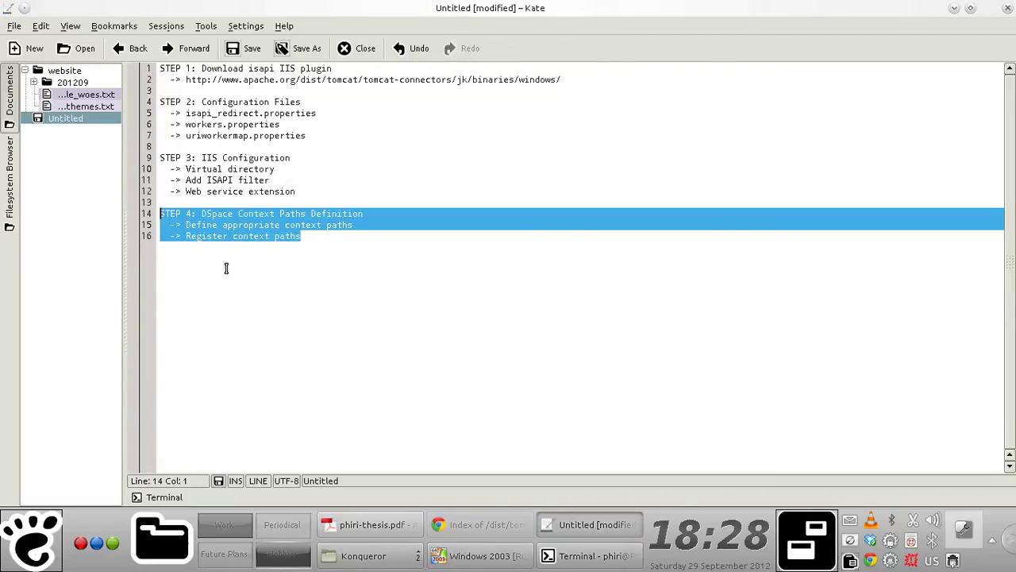
left_click(480, 556)
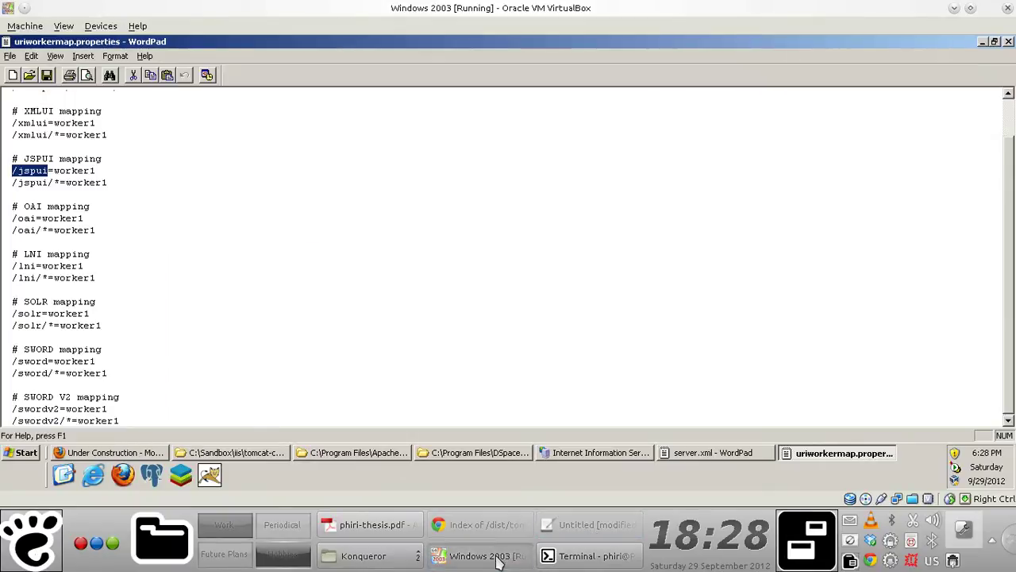
left_click(587, 556)
Step: Mark the xmlui path, then the word jspui, in server.xml's Context lines
left_click(481, 556)
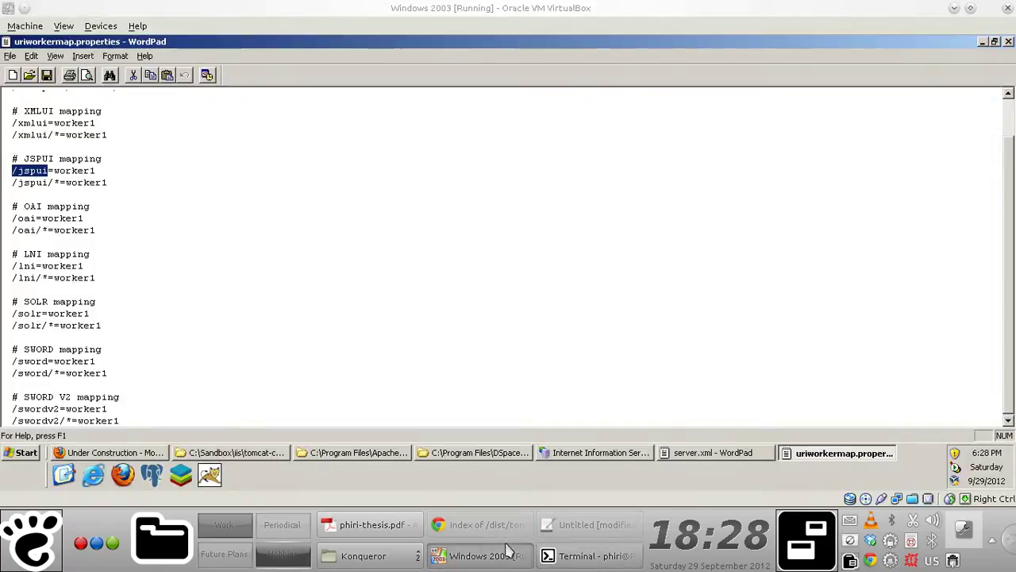
left_click(694, 459)
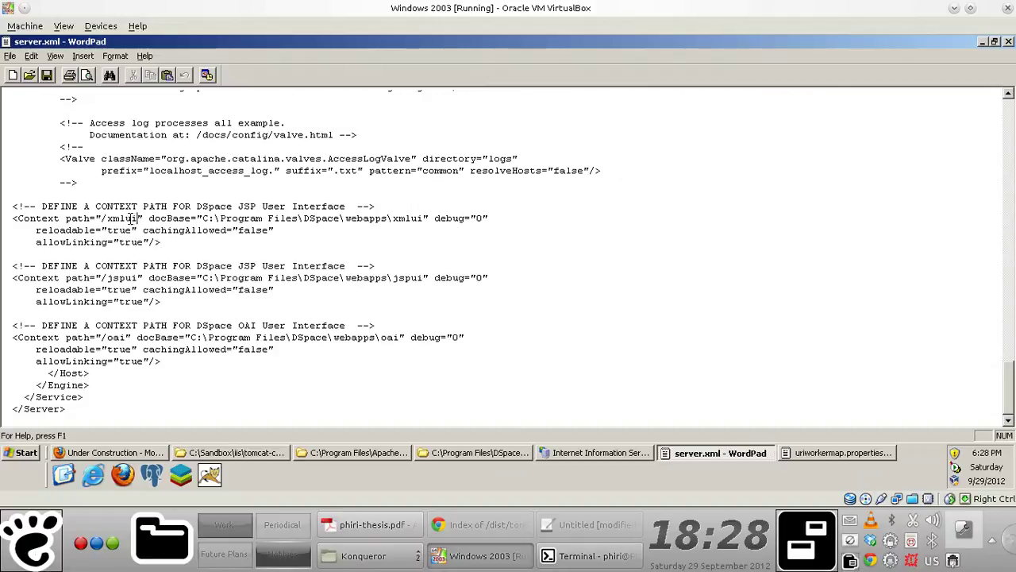
left_click_drag(136, 218, 90, 218)
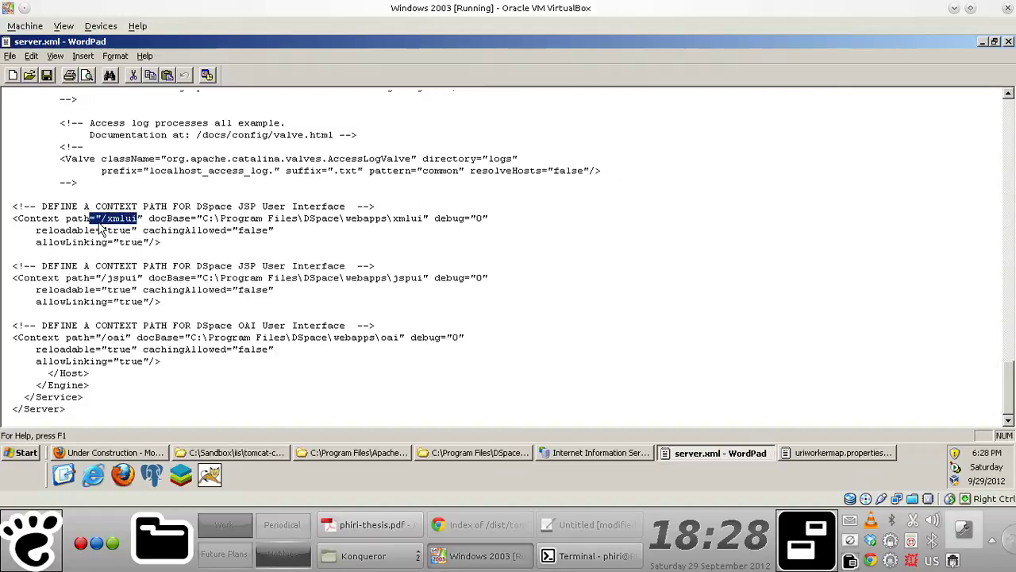
left_click(97, 218)
double_click(122, 219)
double_click(119, 277)
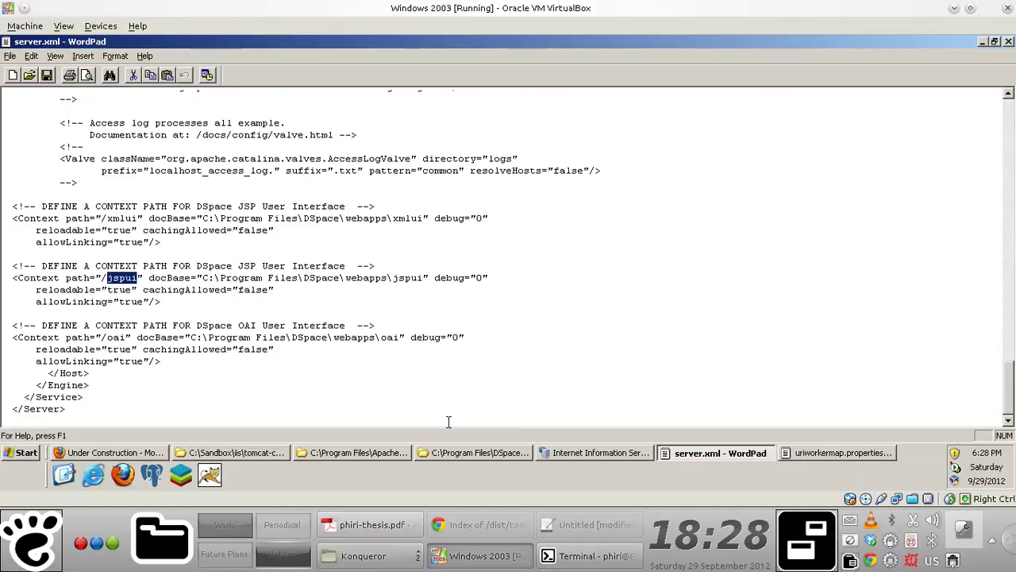
Step: Clear the /jspui selection and mark worker1 on the /xmlui= mapping line
left_click(841, 452)
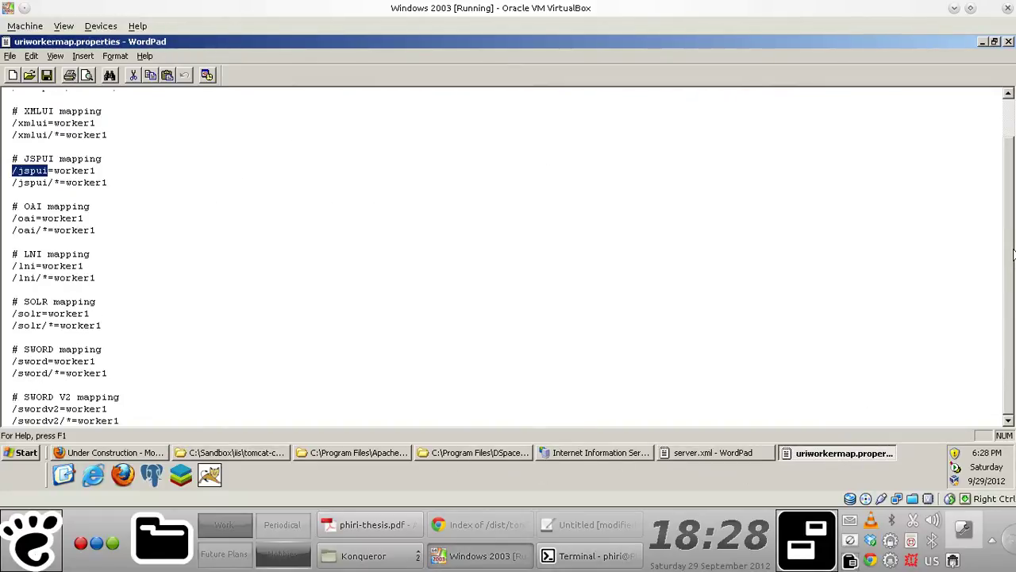
scroll(1013, 238, "up", 1)
scroll(1012, 197, "down", 2)
left_click(11, 111)
left_click(16, 118)
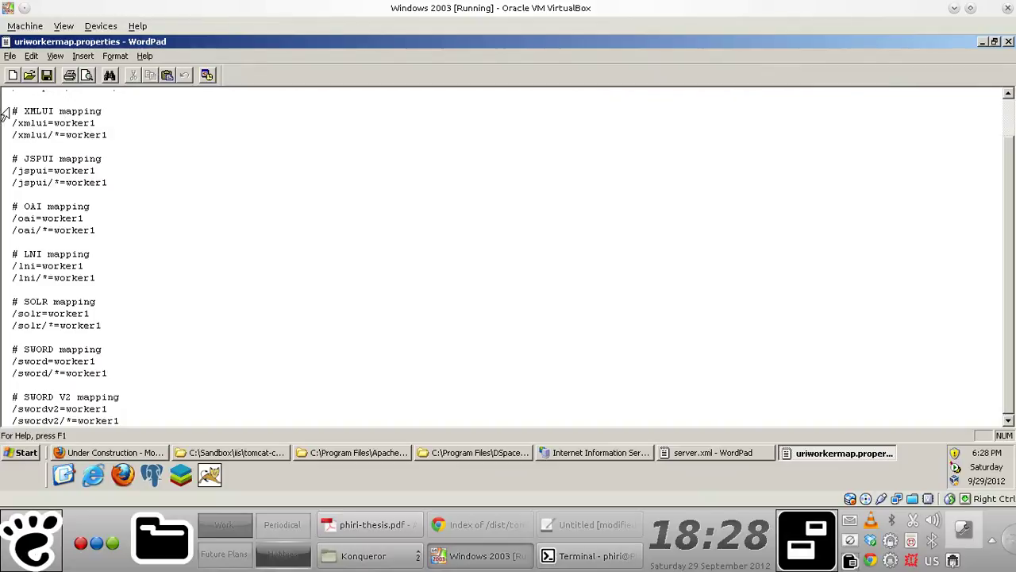
left_click_drag(11, 112, 90, 208)
left_click(346, 216)
left_click_drag(54, 122, 97, 122)
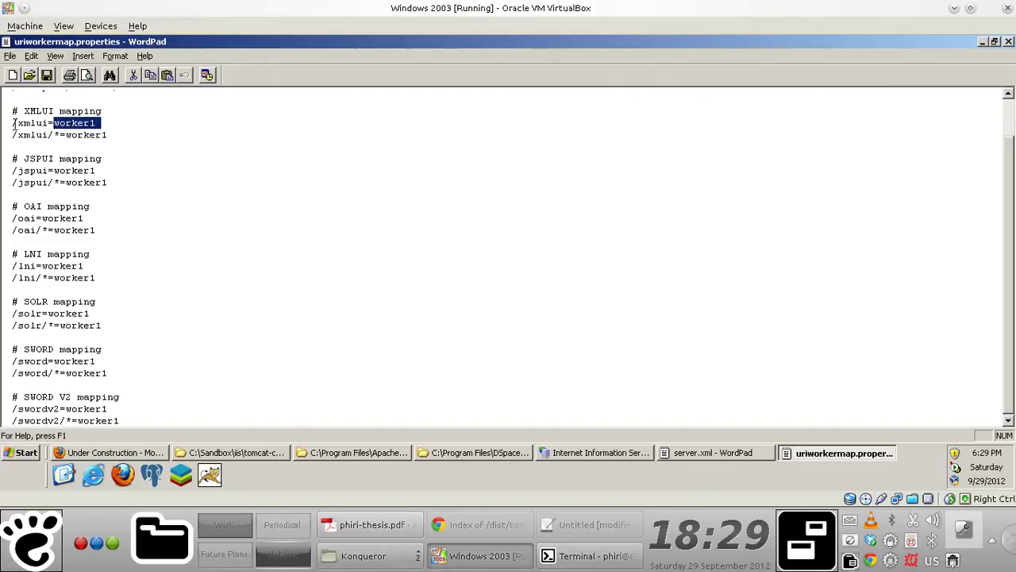
Step: Open workers.properties from the Tomcat 6.0 conf folder, showing worker1 as ajp13 on localhost:8009
left_click(238, 453)
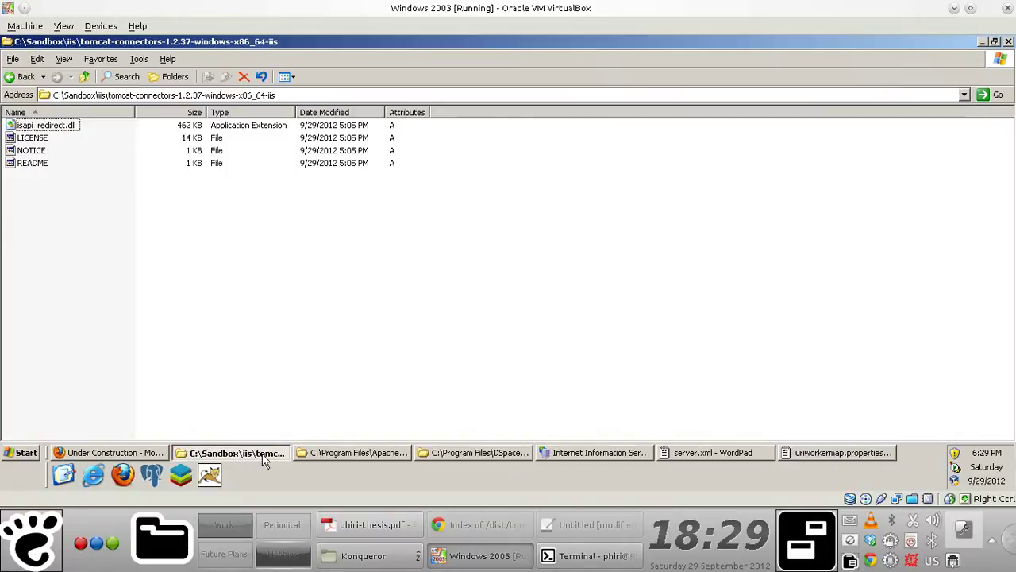
left_click(266, 456)
left_click(357, 453)
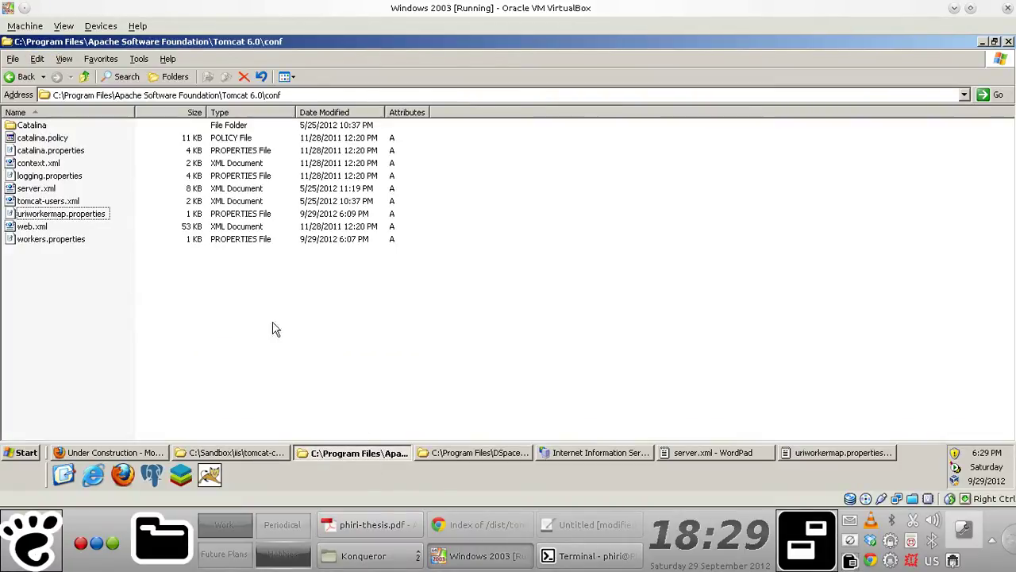
right_click(50, 239)
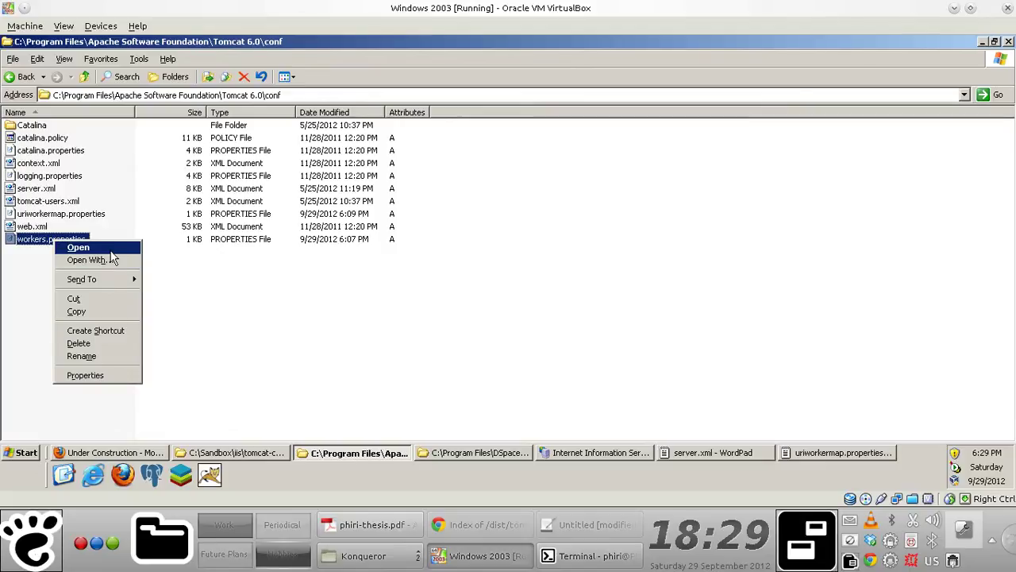
left_click(96, 248)
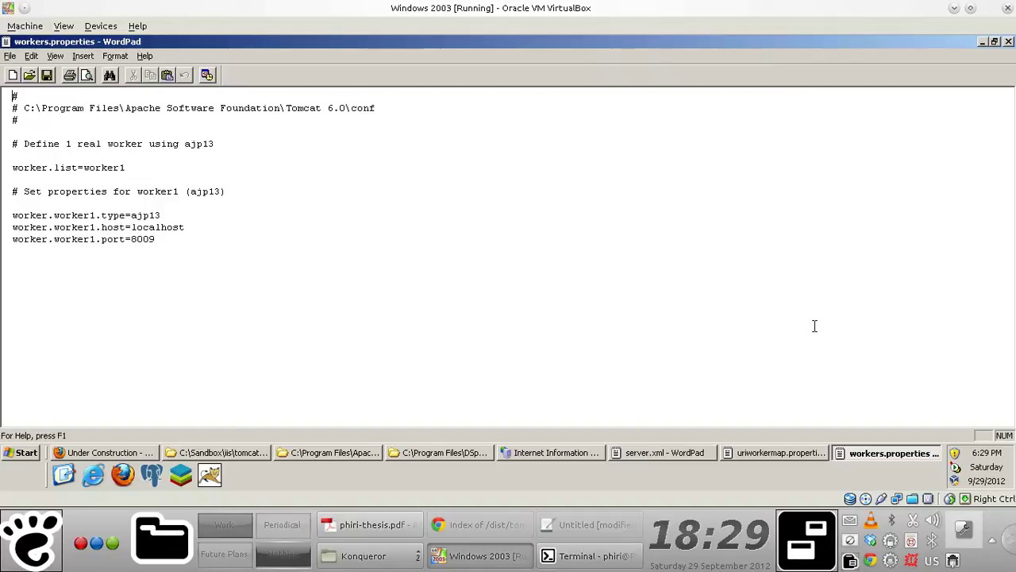
Step: Close workers.properties and return to uriworkermap.properties with worker1 deselected
left_click(900, 461)
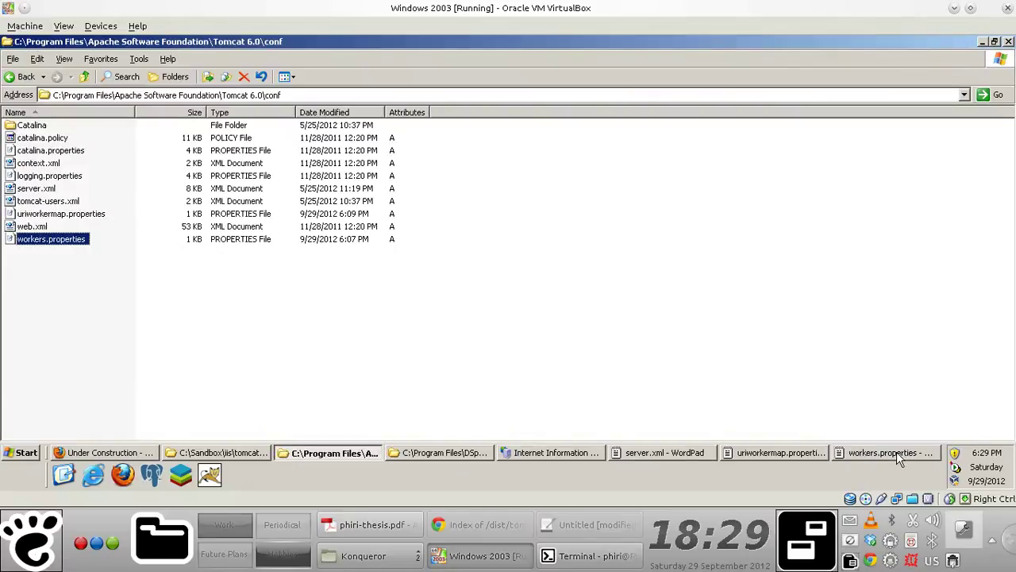
left_click(361, 457)
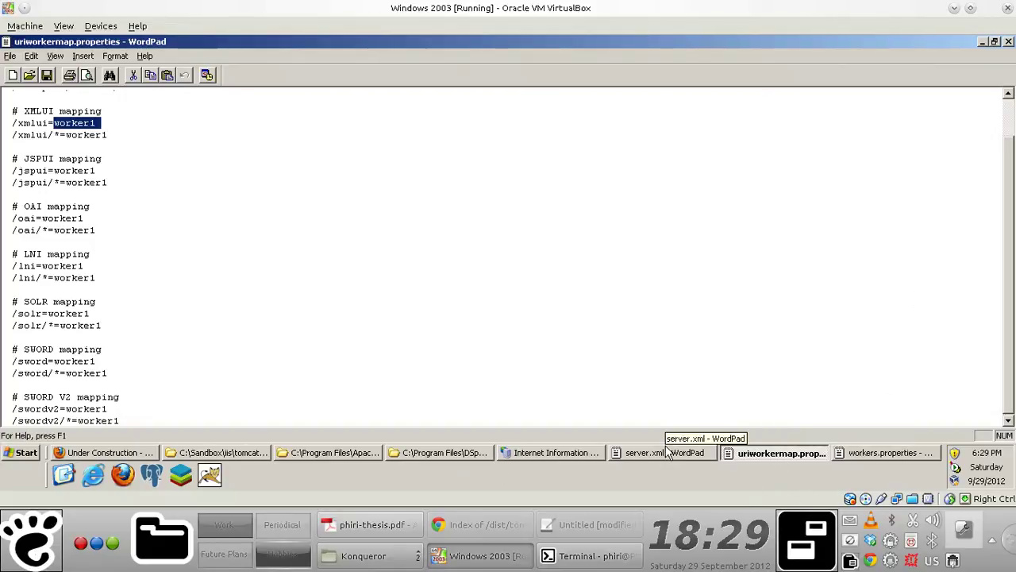
left_click(111, 191)
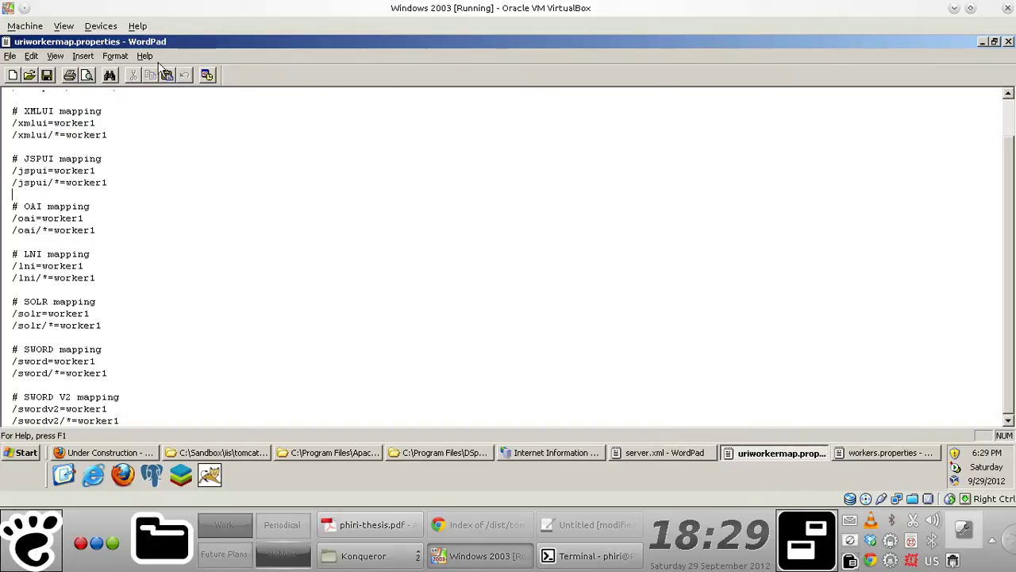
Step: Restart IIS on VB-WIN2K3 via All Tasks > Restart IIS, confirming with OK
left_click(548, 453)
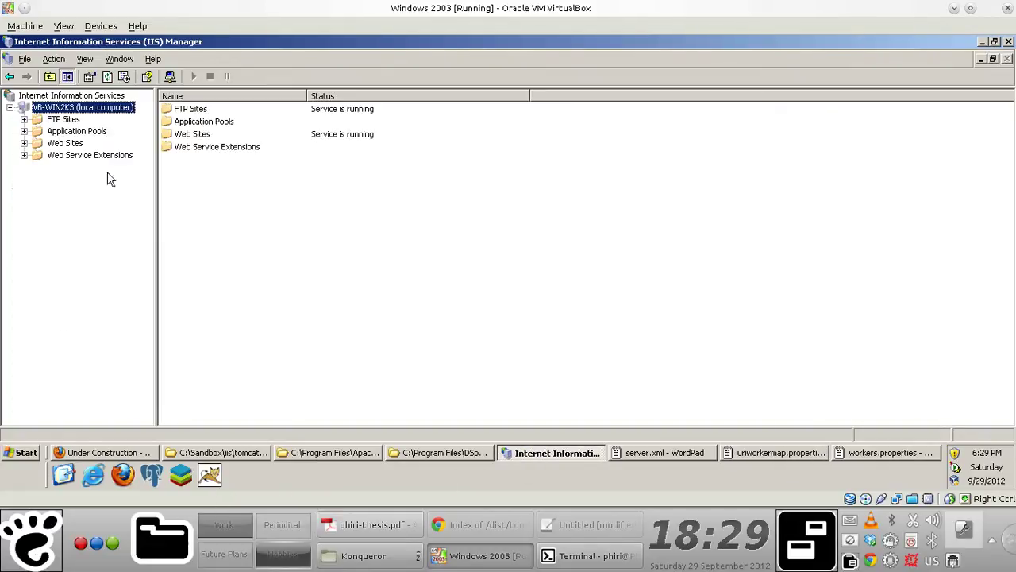
right_click(78, 108)
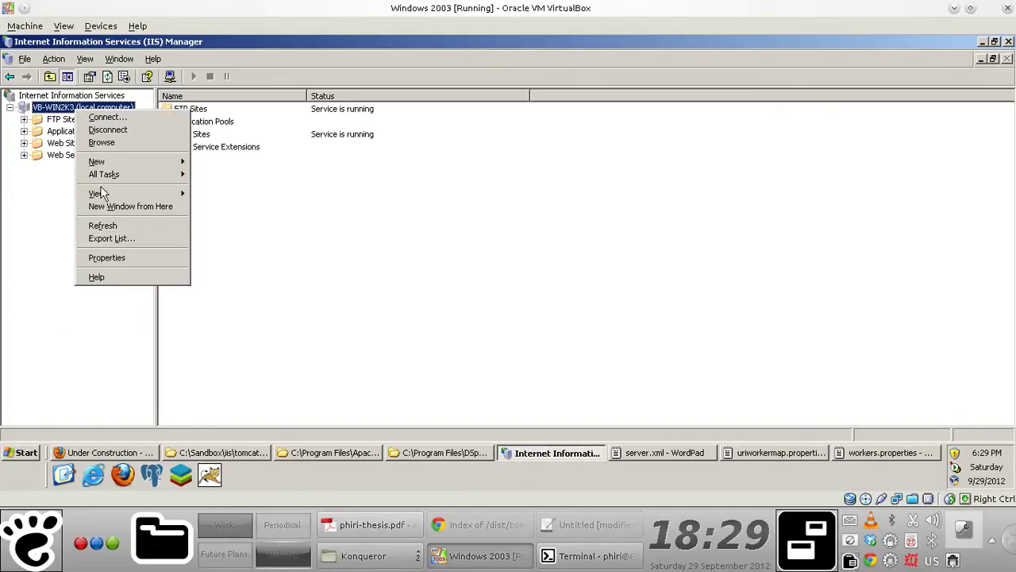
mouse_move(104, 174)
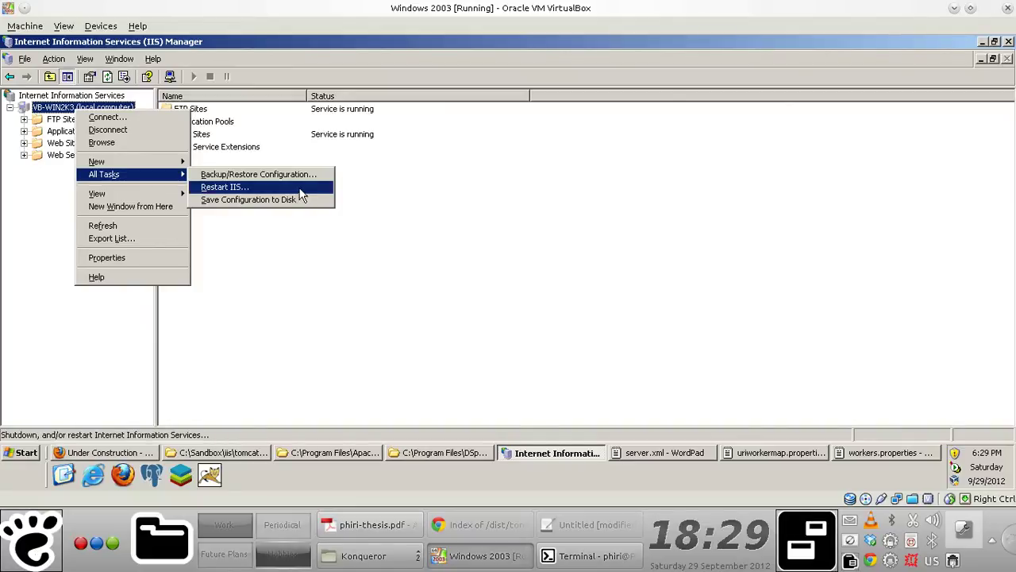
left_click(300, 190)
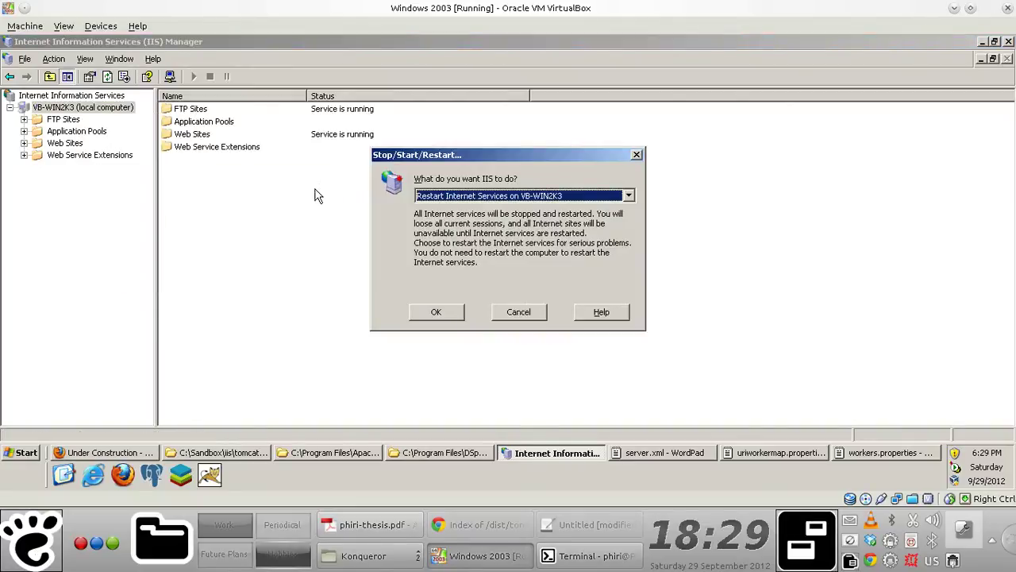
left_click(437, 312)
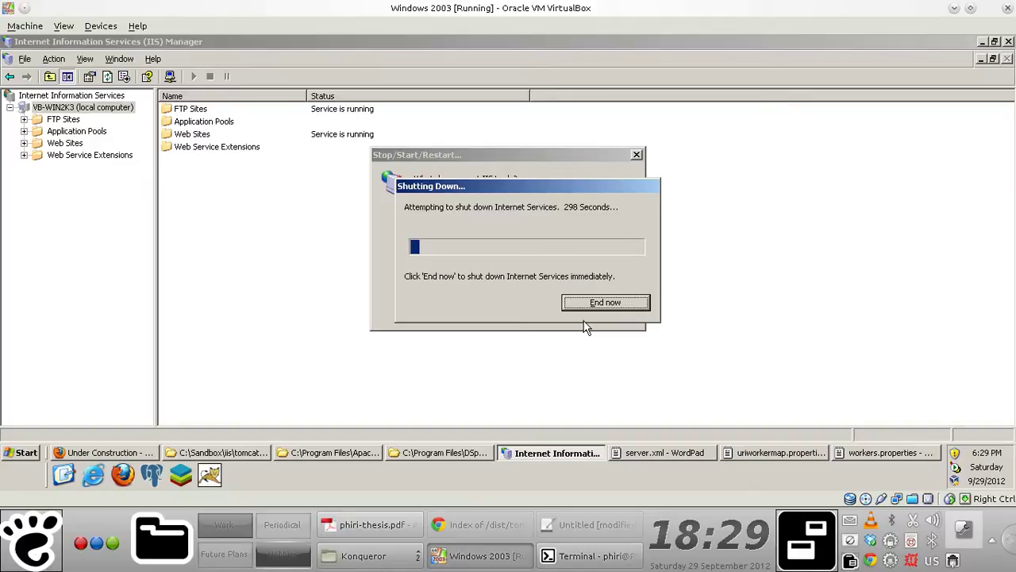
Step: Close the Under Construction tab and load localhost:8080/xmlui in the General DSpace tab
left_click(110, 452)
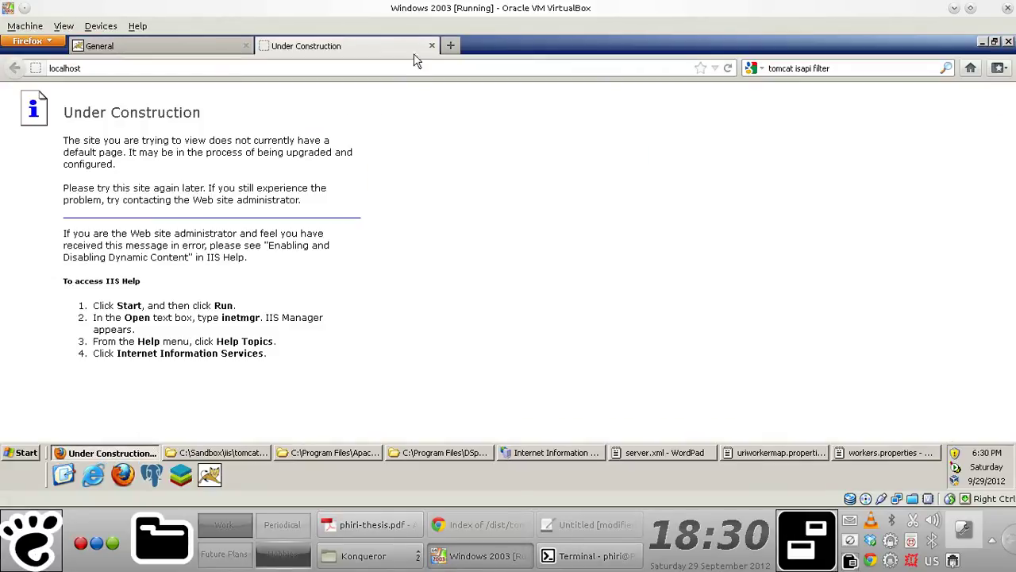
left_click(190, 45)
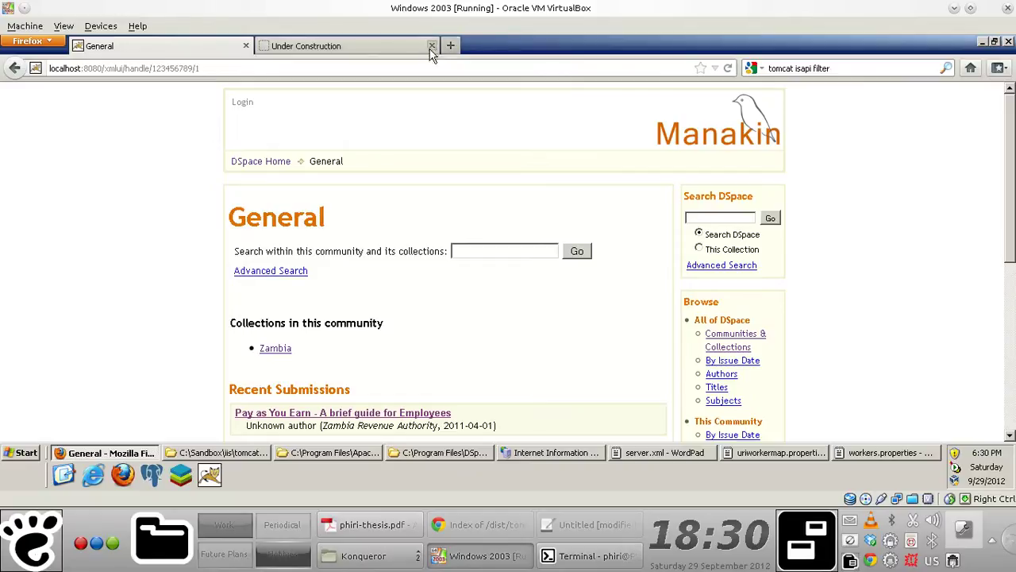
left_click(431, 45)
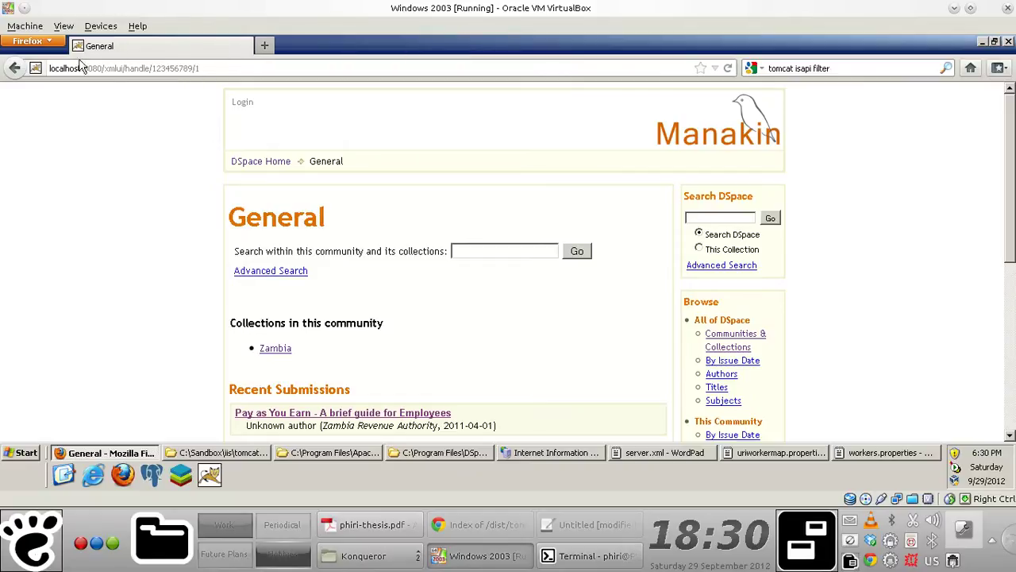
left_click(123, 69)
key("shift+End")
key("BackSpace")
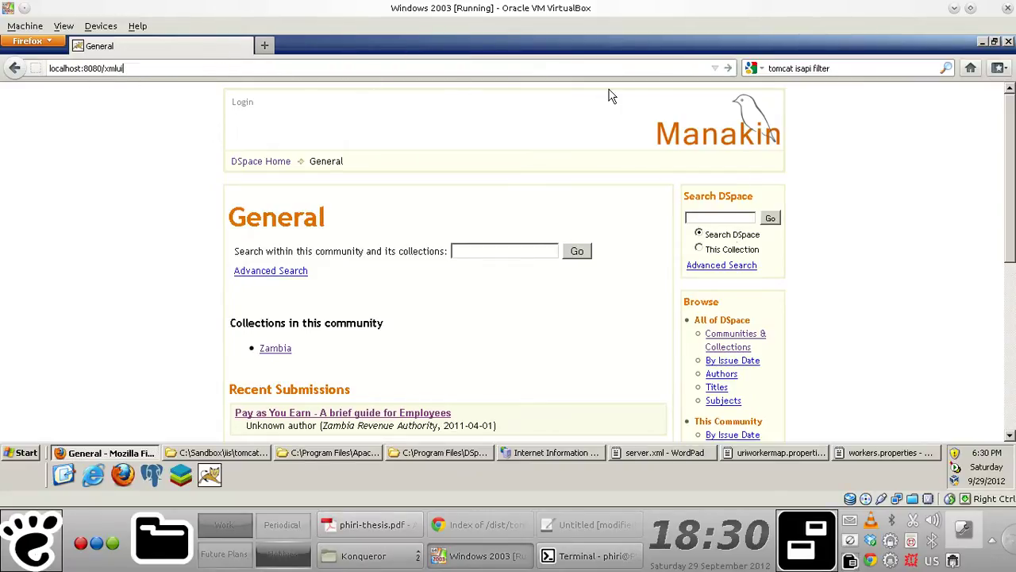
key("Return")
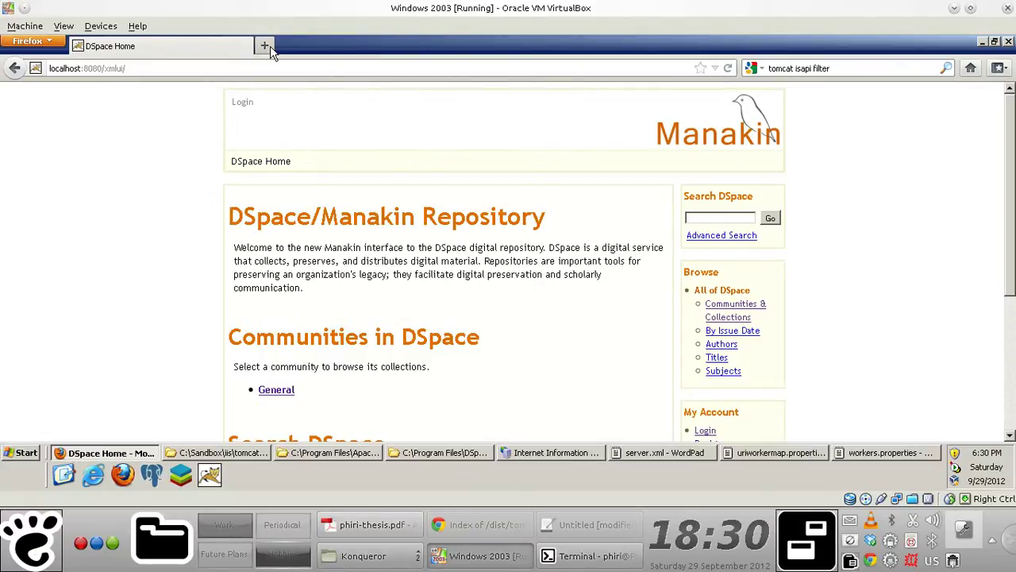
Step: Load localhost/xmlui, with no port number, in a new Firefox tab
left_click(265, 46)
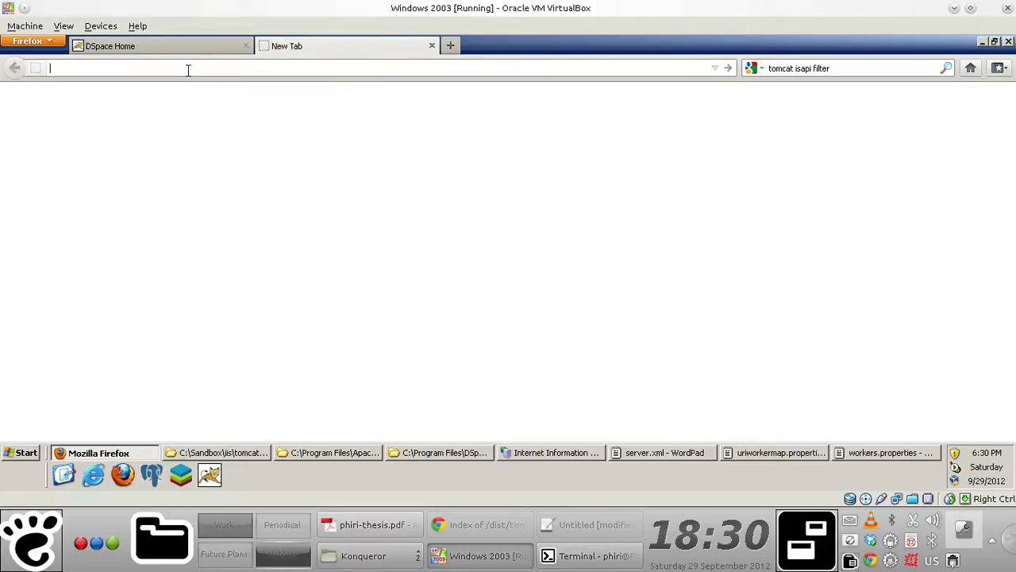
type("loca")
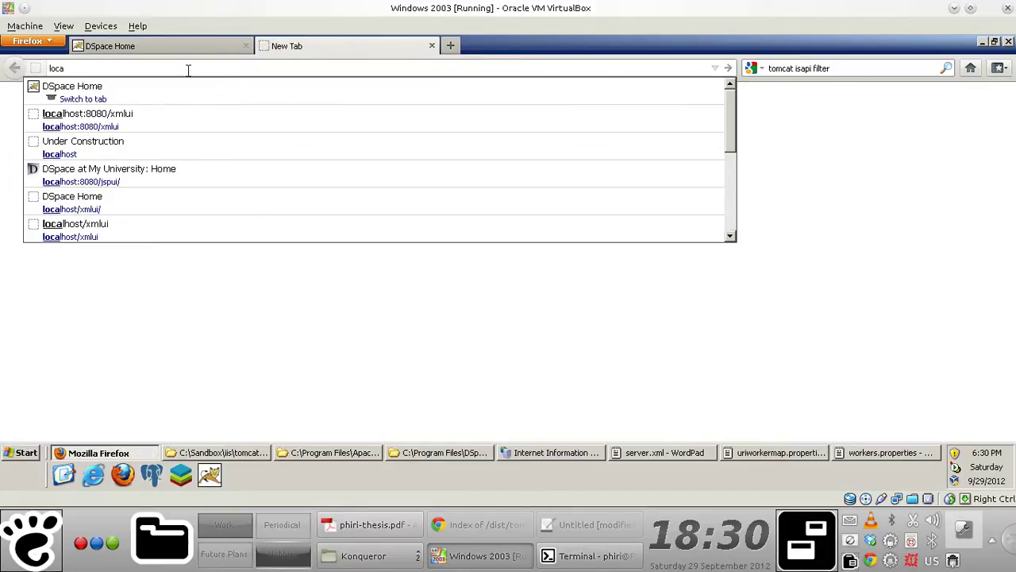
type("lhost")
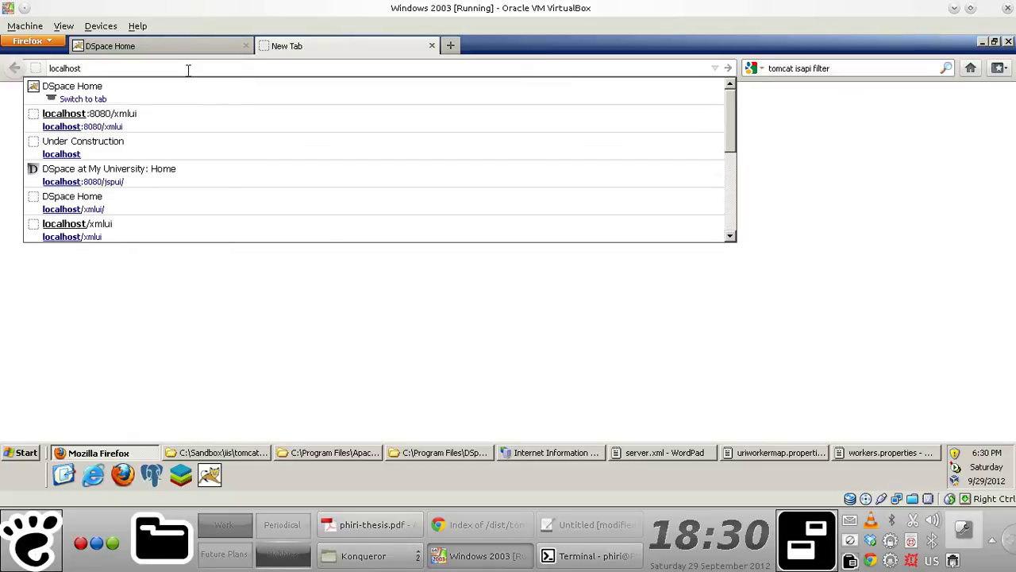
type("/xml")
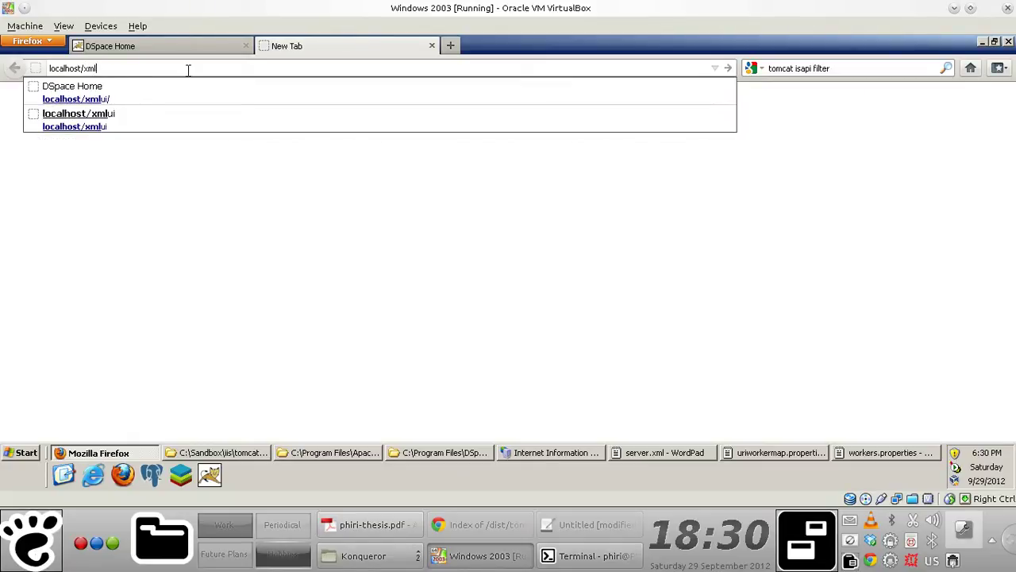
type("ui")
key("Return")
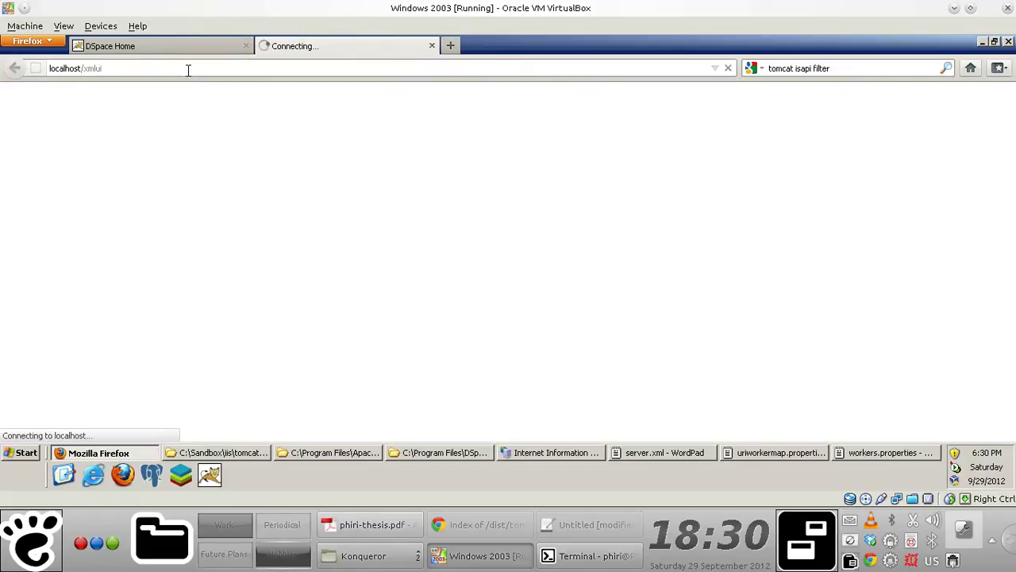
left_click(128, 67)
left_click(128, 68)
Step: Select the xmlui/ part of the address and recheck server.xml's context paths
left_click_drag(106, 68, 39, 68)
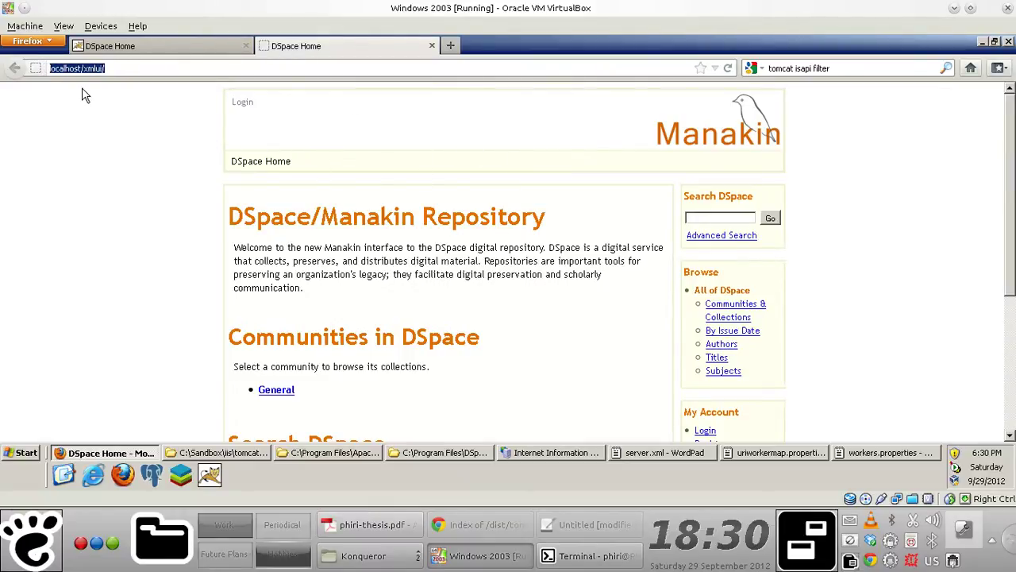
left_click(119, 68)
left_click_drag(109, 67, 39, 67)
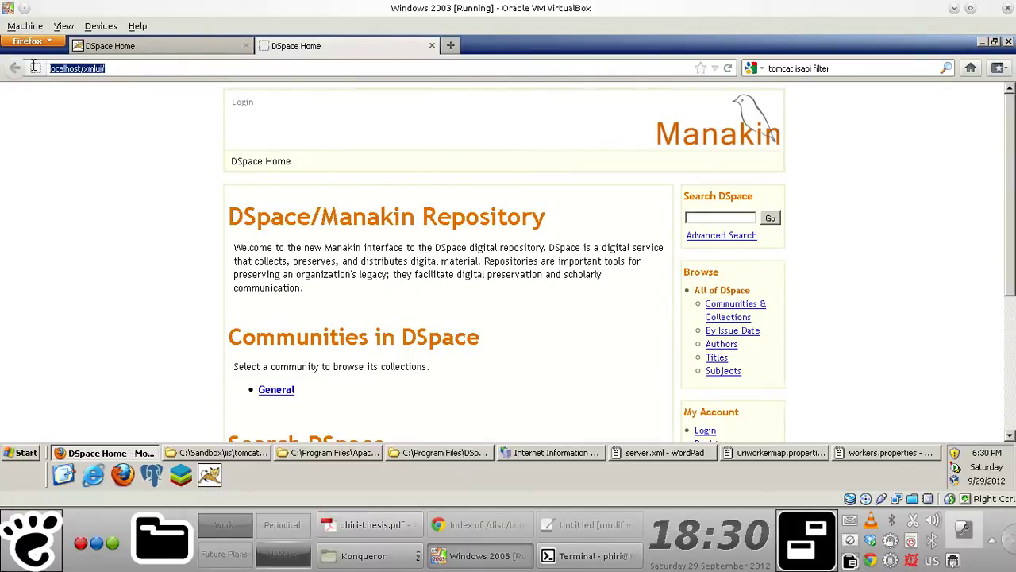
left_click(162, 67)
key("shift+Left")
key("shift+Left")
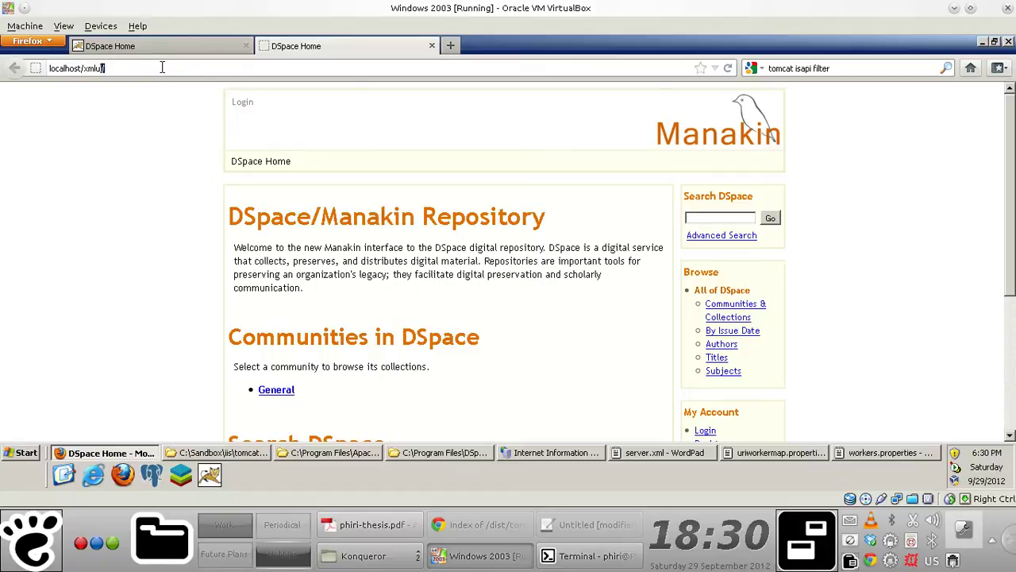
key("shift+Left")
key("shift+Left")
key("shift+Left")
key("shift+Left")
left_click(666, 453)
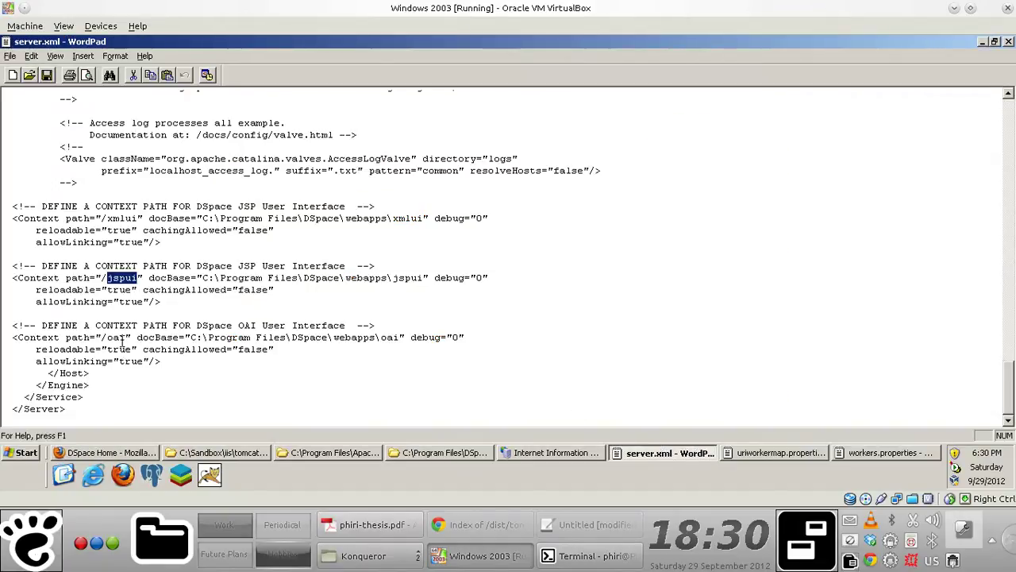
left_click(662, 454)
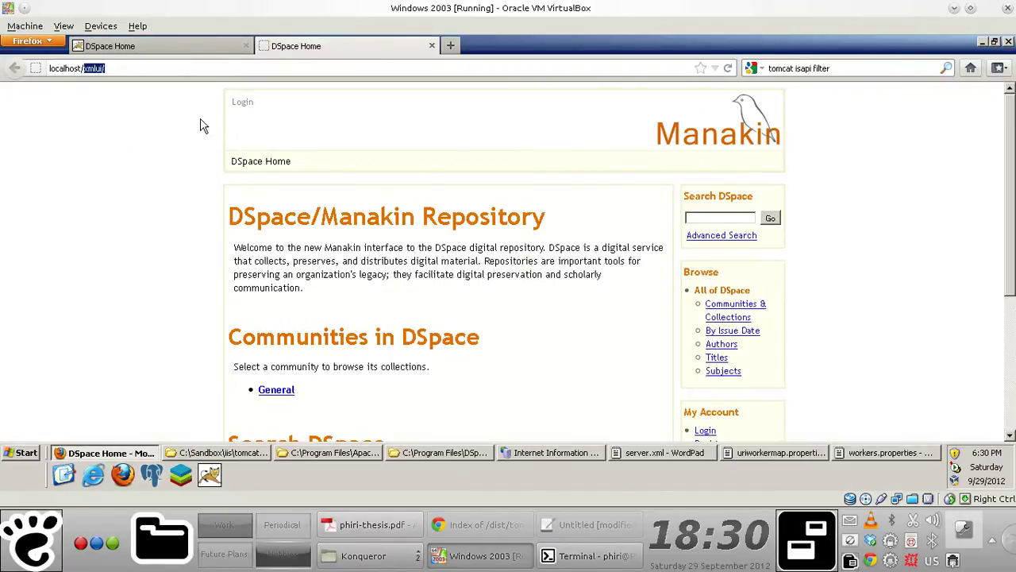
type("oai")
type("request?ve")
type("rb=d")
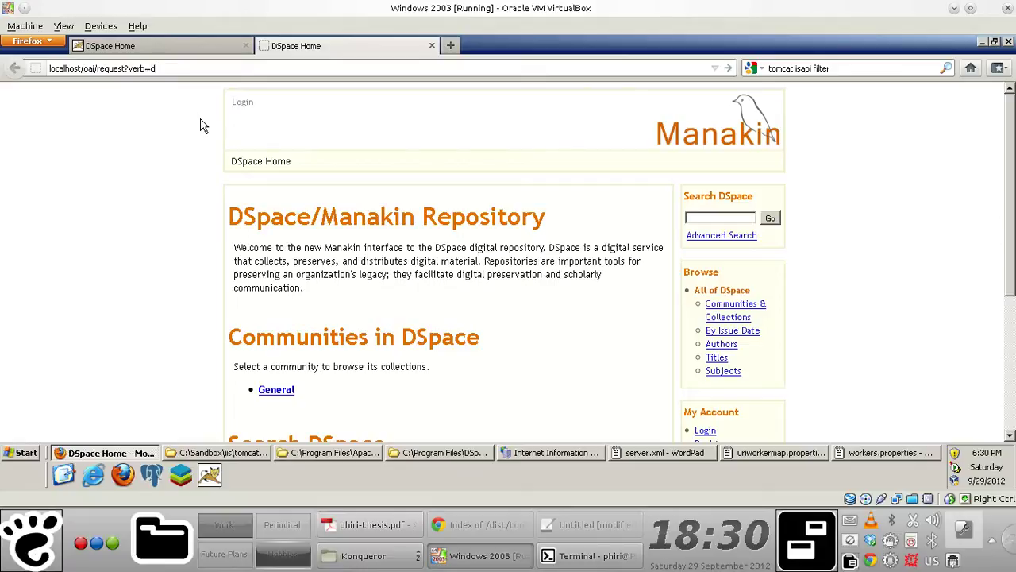
key("BackSpace")
type("Identify")
Step: Request localhost/oai/request?verb=Identify to display the OAI-PMH Identify XML
key("Return")
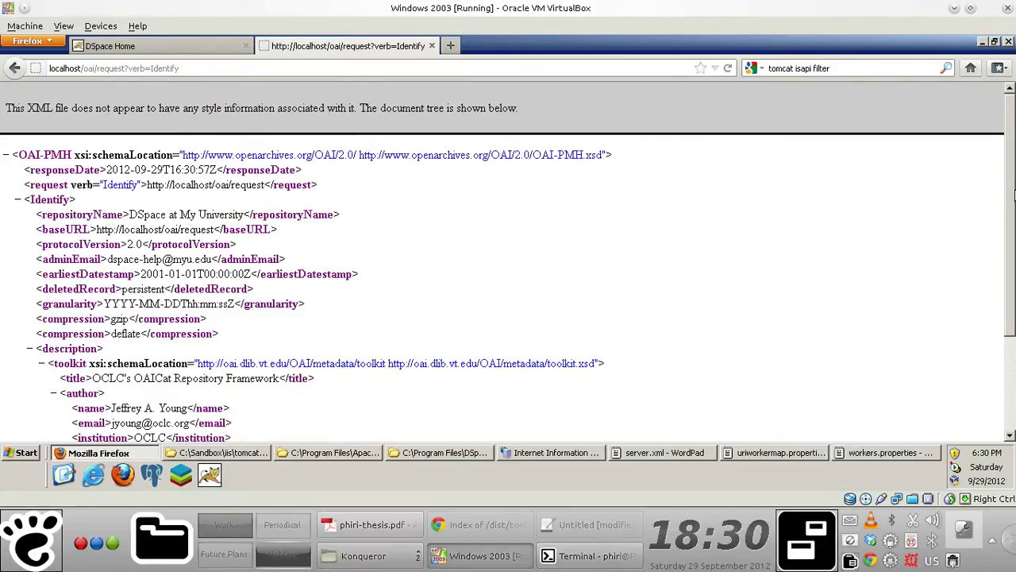
scroll(508, 278, "down", 3)
scroll(508, 278, "down", 2)
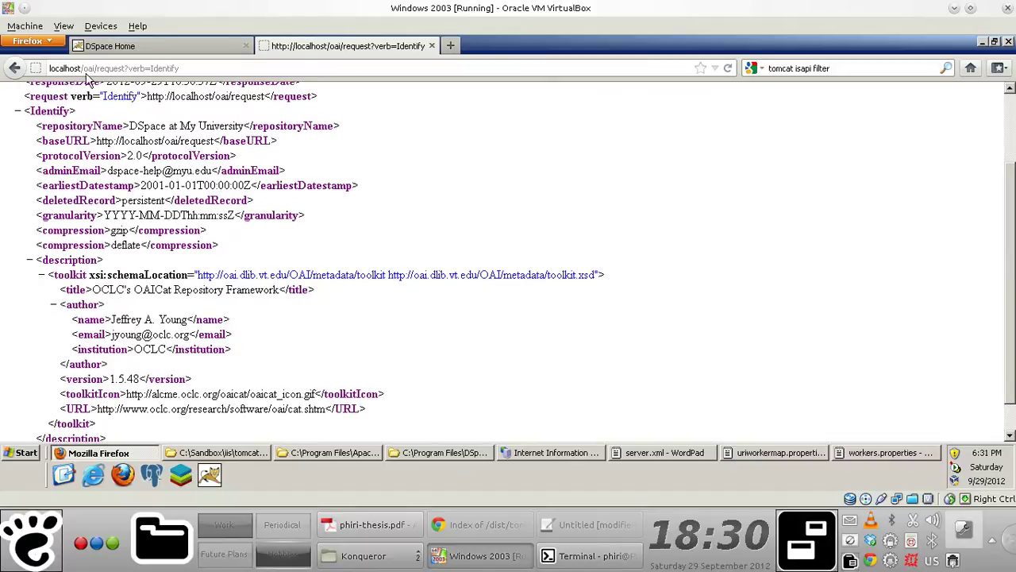
left_click(87, 68)
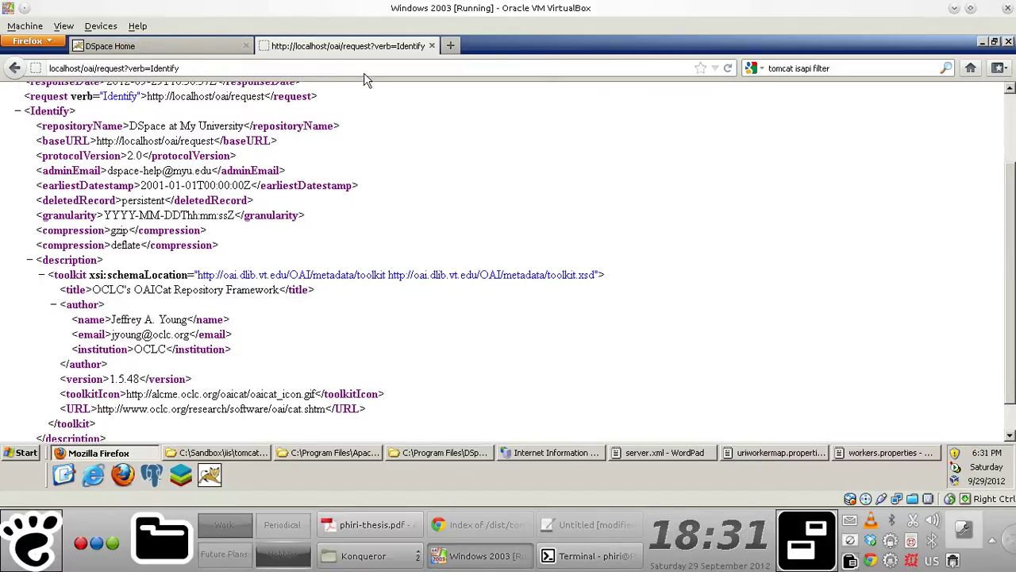
left_click_drag(1013, 238, 1012, 159)
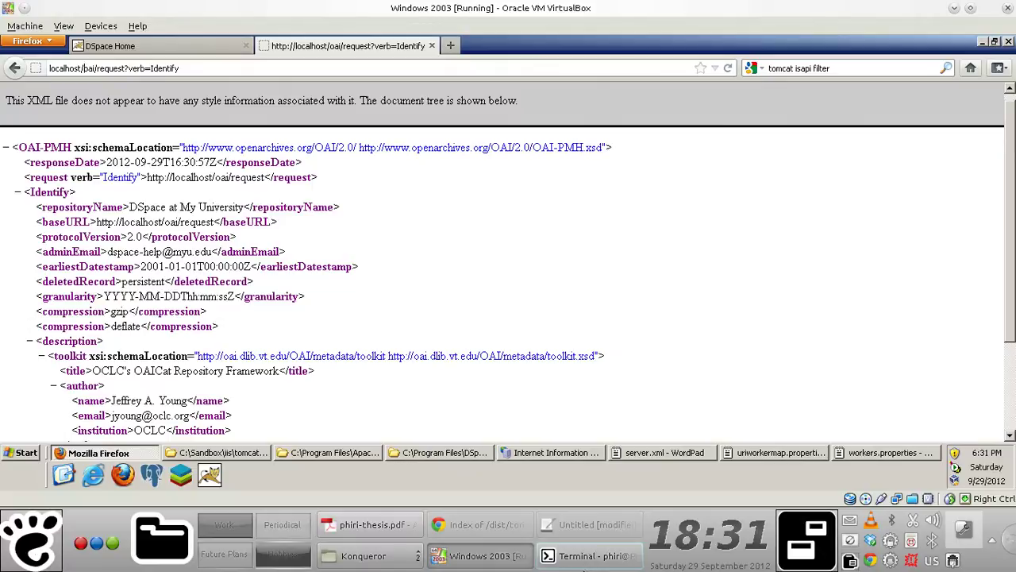
left_click(584, 556)
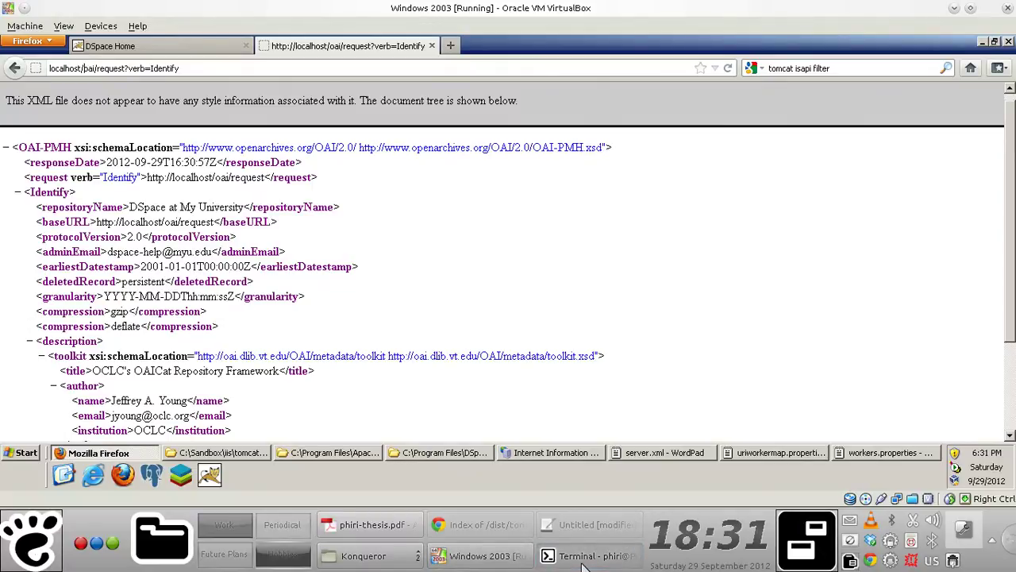